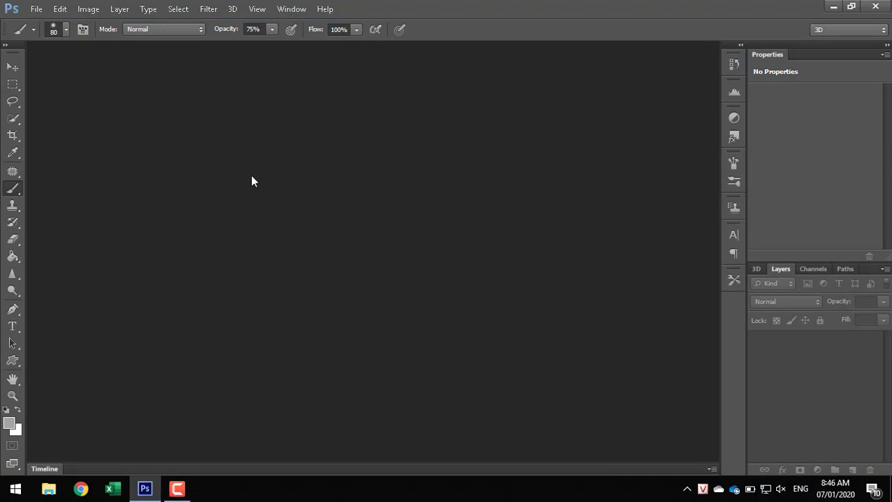
Open the portrait file 02-Woman.psd from the Desktop
key("ctrl+o")
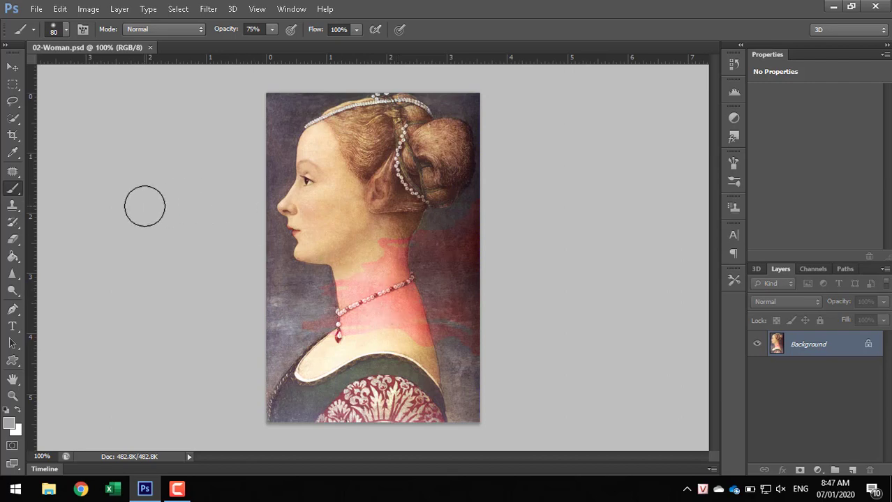
Select the Patch Tool and show the adjustment layer types in the Layers panel
left_click(18, 175)
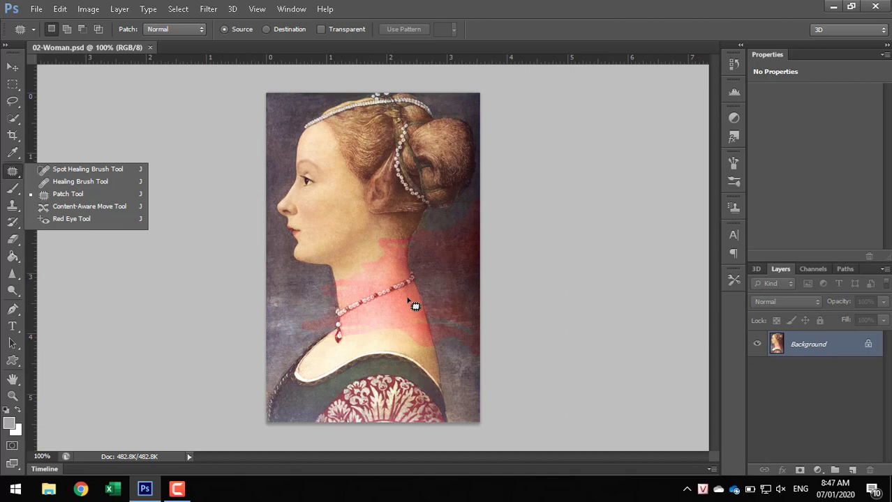
left_click(557, 187)
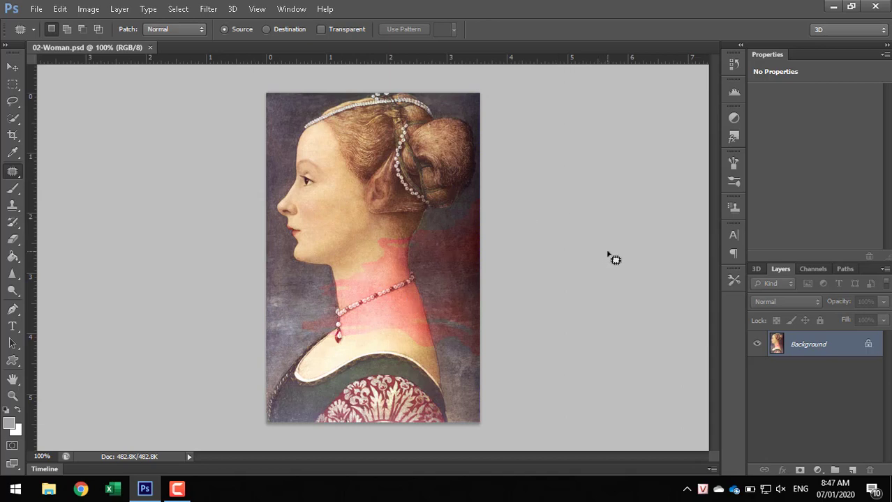
left_click(817, 471)
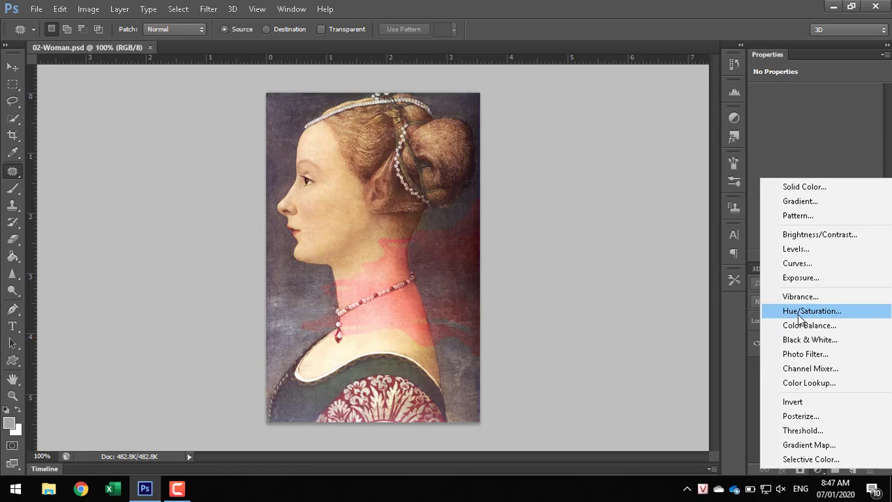
Add a Hue/Saturation layer at Hue +68 and Saturation -7, then deselect it
left_click(818, 315)
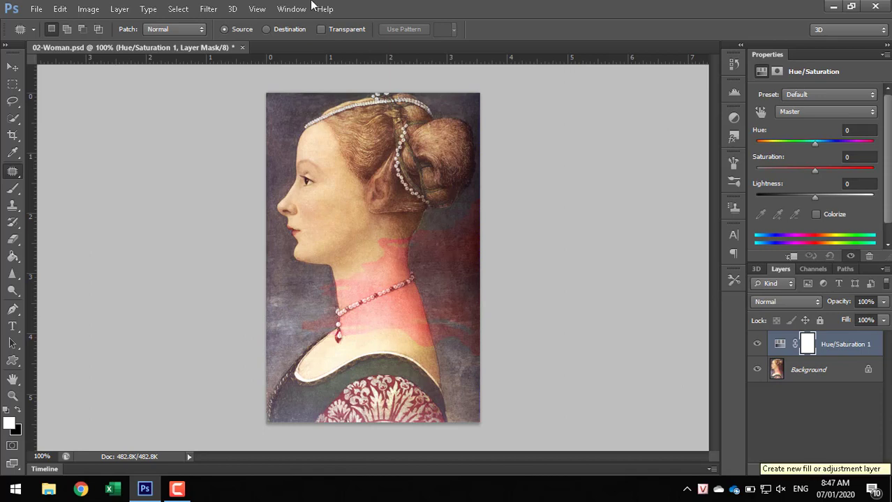
left_click(78, 13)
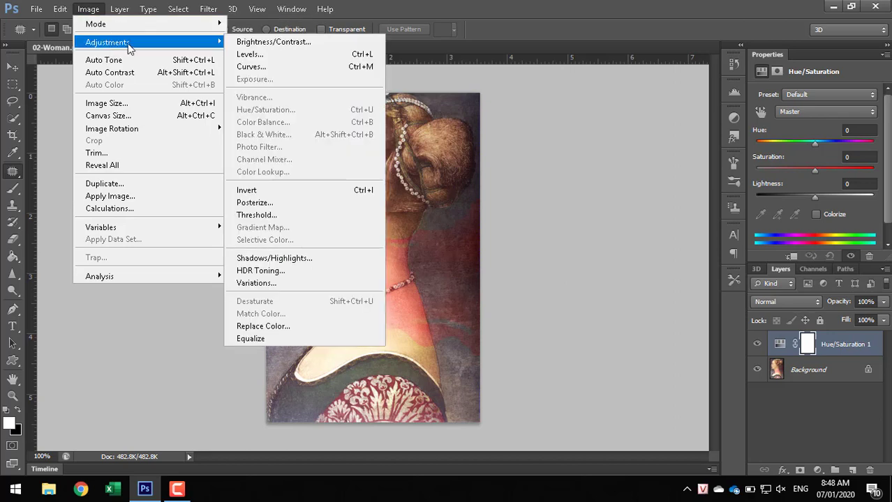
mouse_move(108, 41)
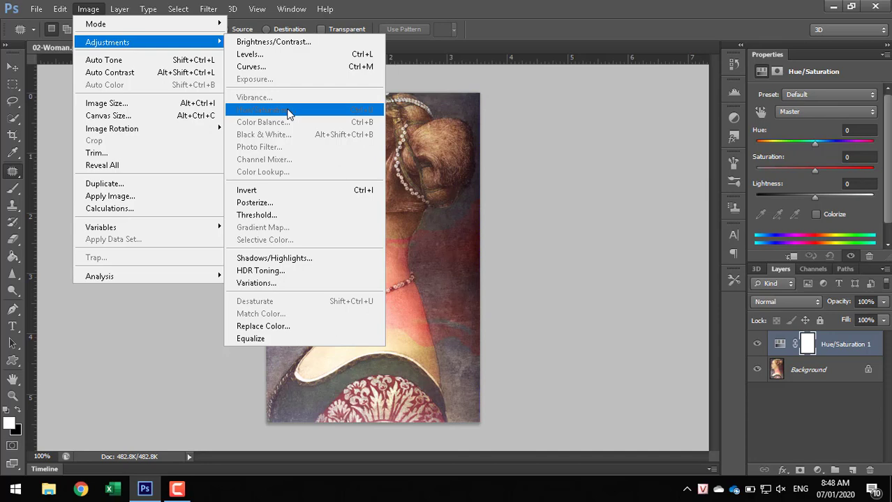
left_click(571, 257)
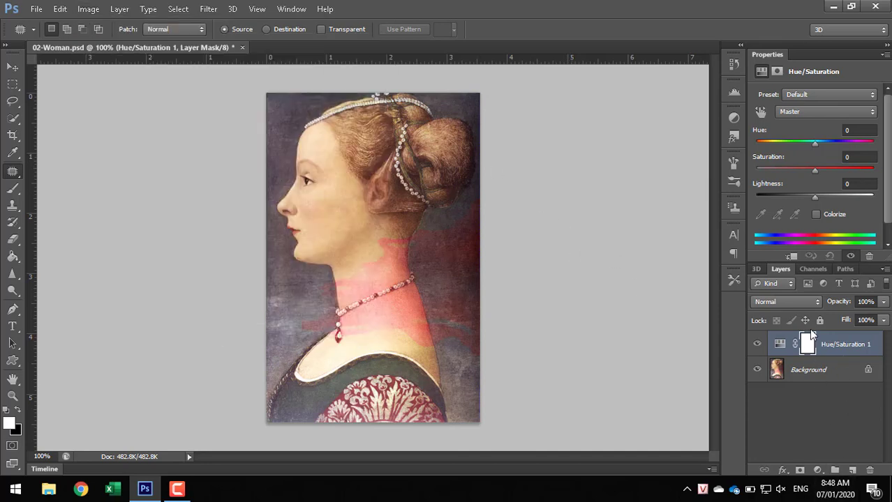
left_click(780, 344)
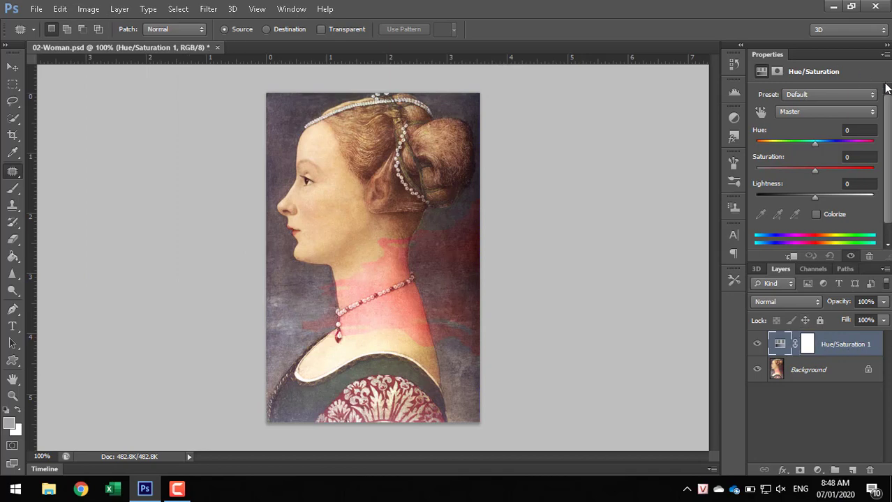
left_click_drag(815, 143, 821, 145)
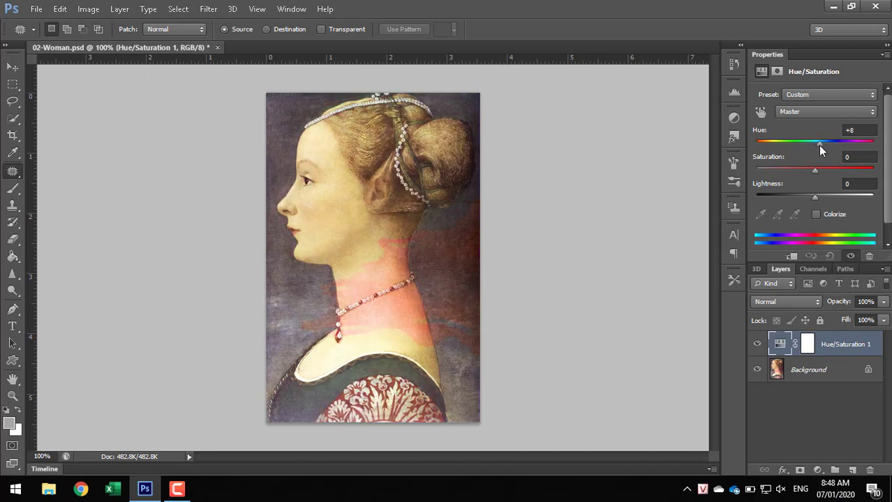
left_click_drag(820, 144, 846, 142)
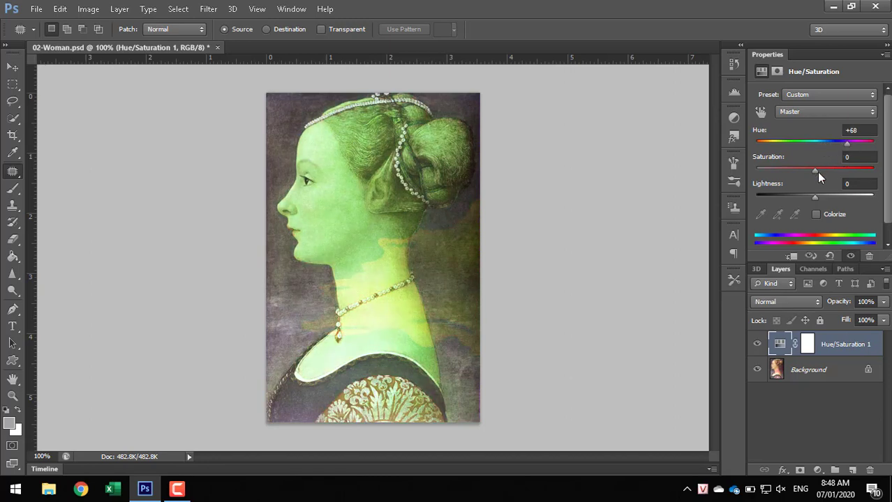
left_click_drag(816, 172, 811, 172)
left_click(817, 410)
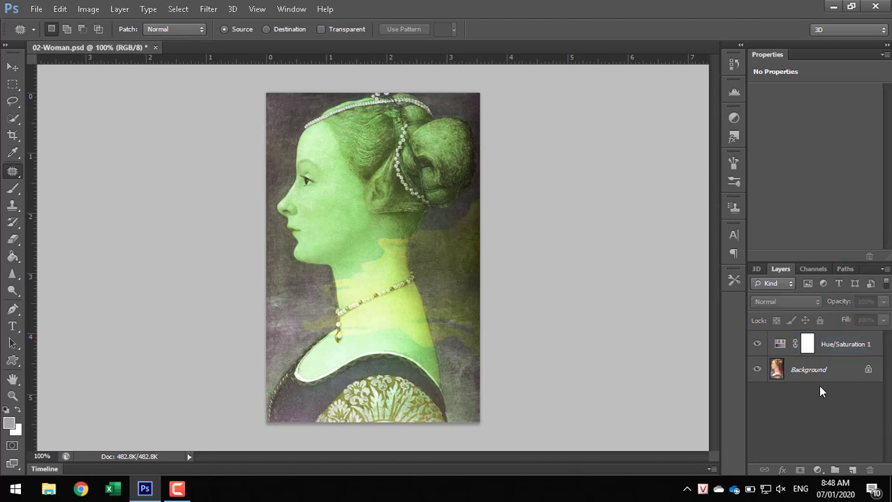
Hide the Hue/Saturation 1 layer, select Background, and show the Image adjustments commands
left_click(840, 347)
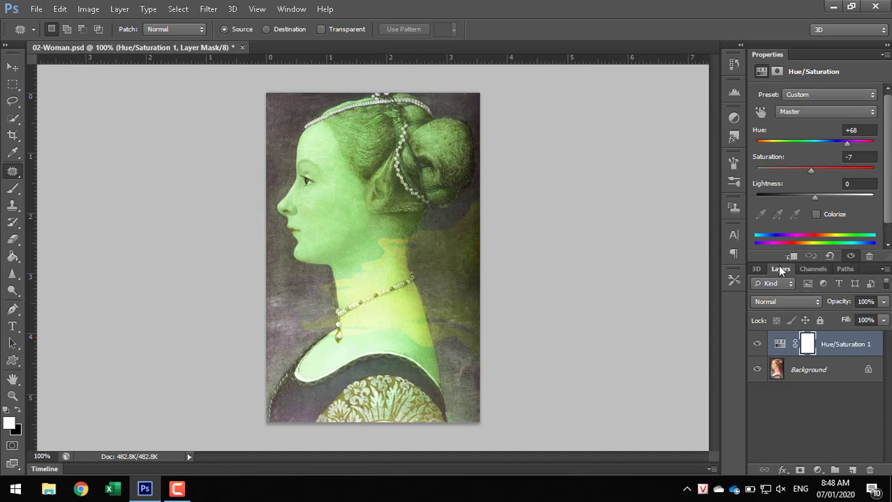
left_click(757, 344)
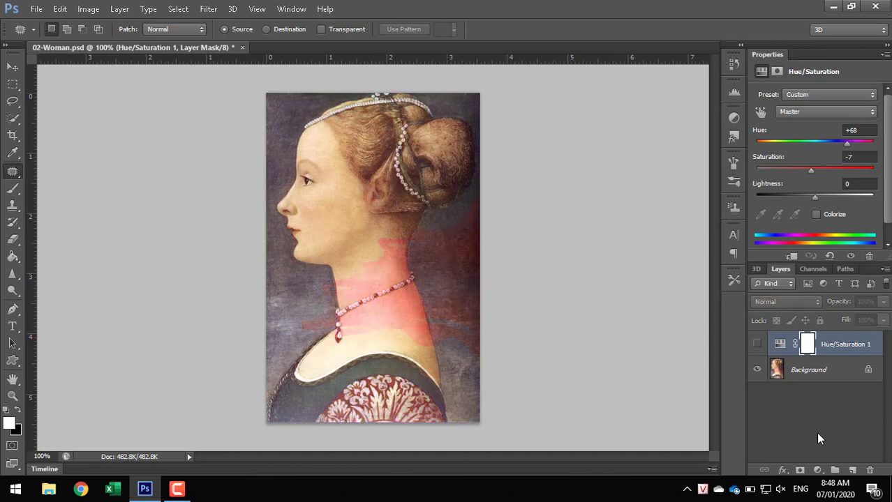
left_click(798, 373)
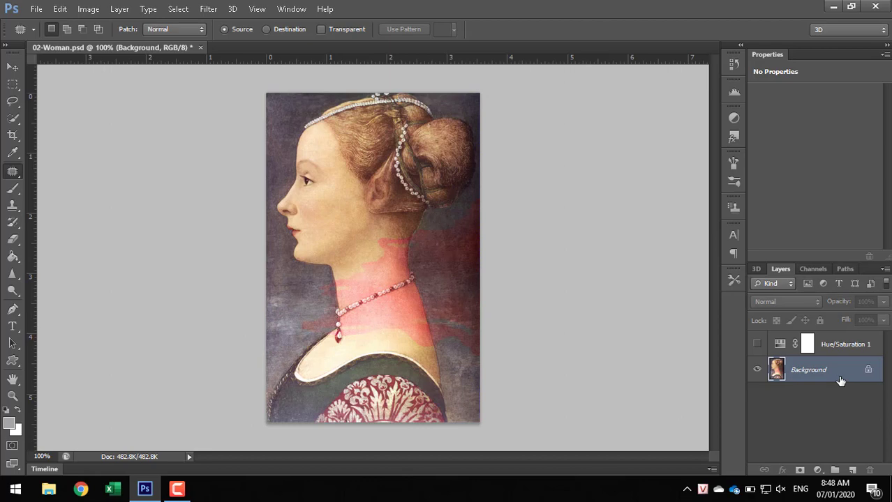
left_click(89, 11)
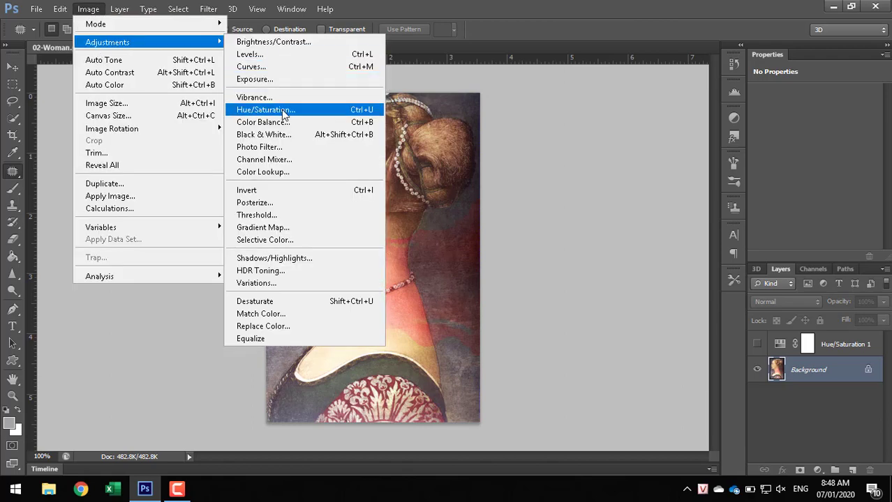
Apply Hue +54 and Saturation -20 directly to the Background via Image > Adjustments > Hue/Saturation
left_click(284, 111)
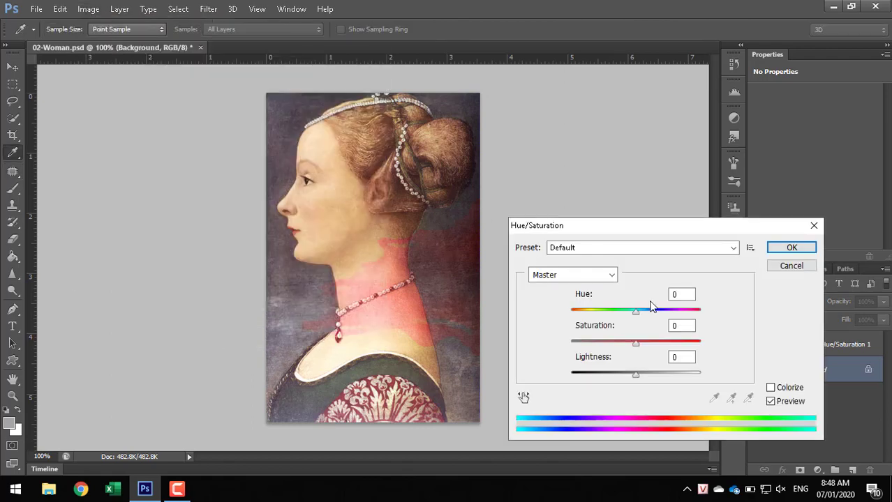
left_click_drag(636, 312, 667, 312)
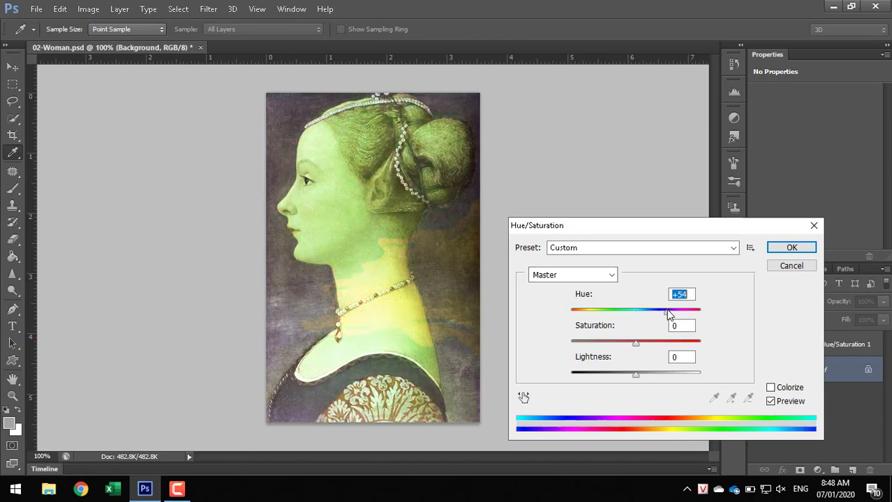
left_click_drag(635, 343, 623, 343)
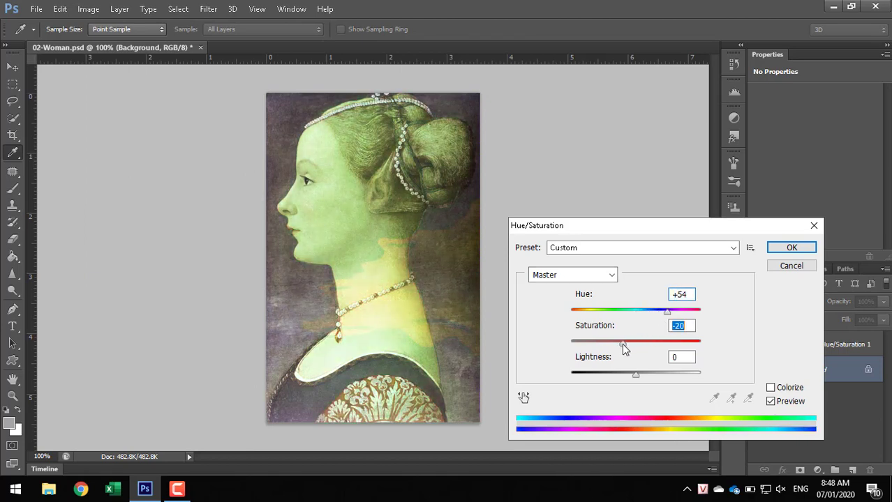
left_click(791, 249)
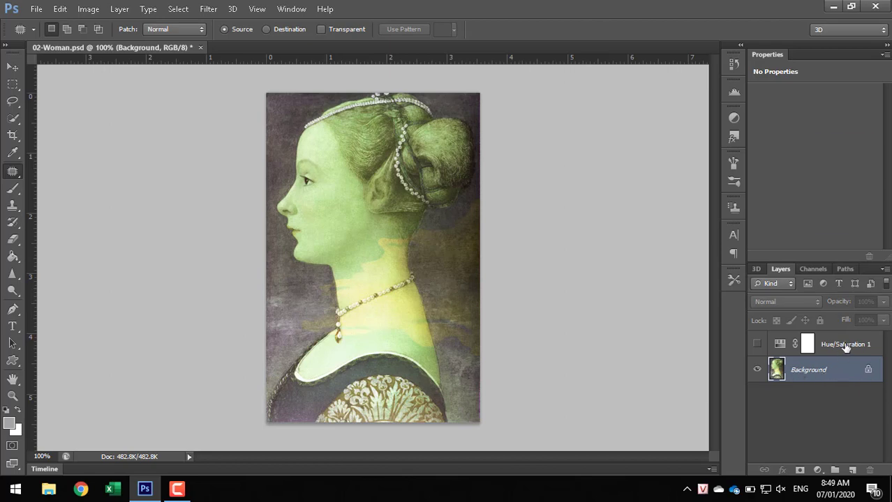
Step back through history to remove the green tint and delete the Hue/Saturation 1 layer
left_click(845, 348)
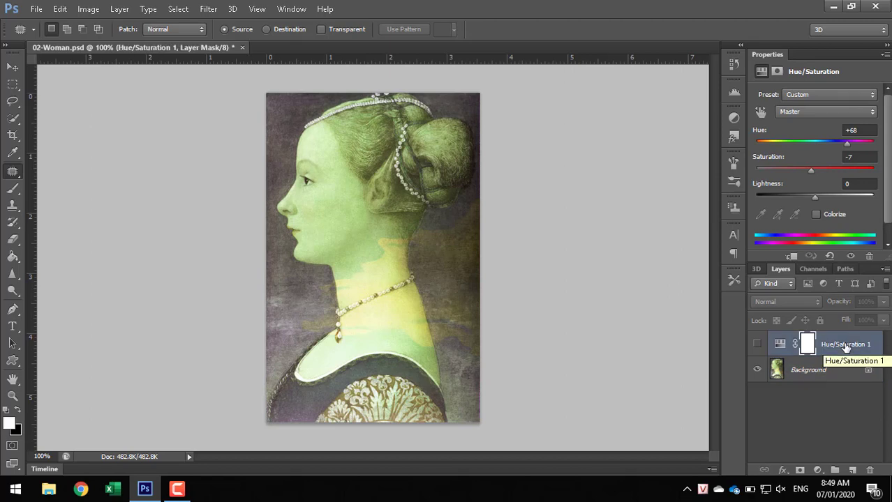
key("alt+bracketleft")
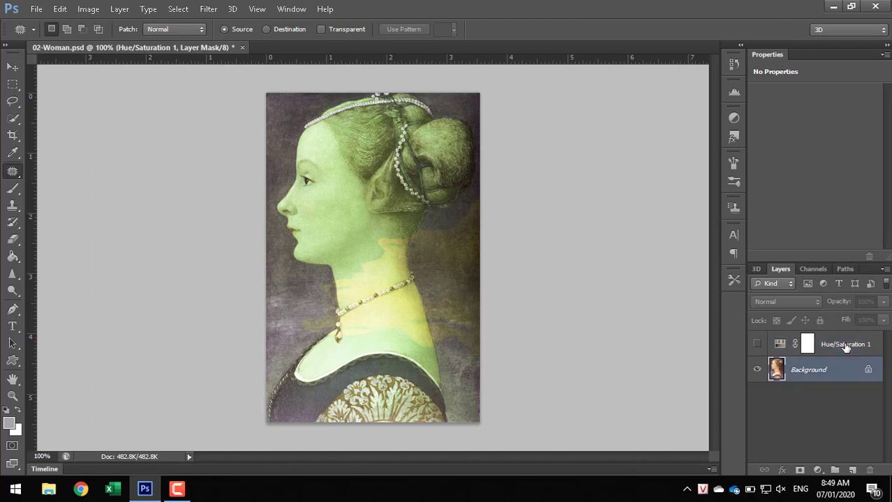
left_click(846, 348)
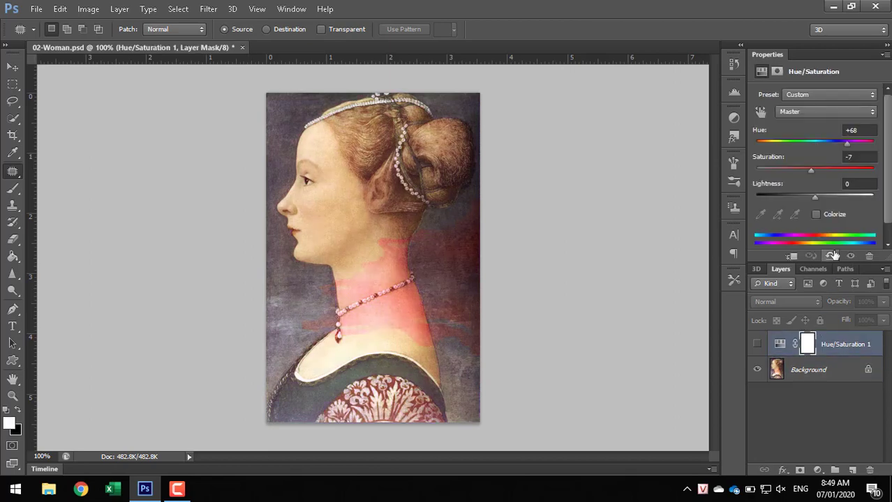
key("alt+bracketleft")
key("alt+bracketright")
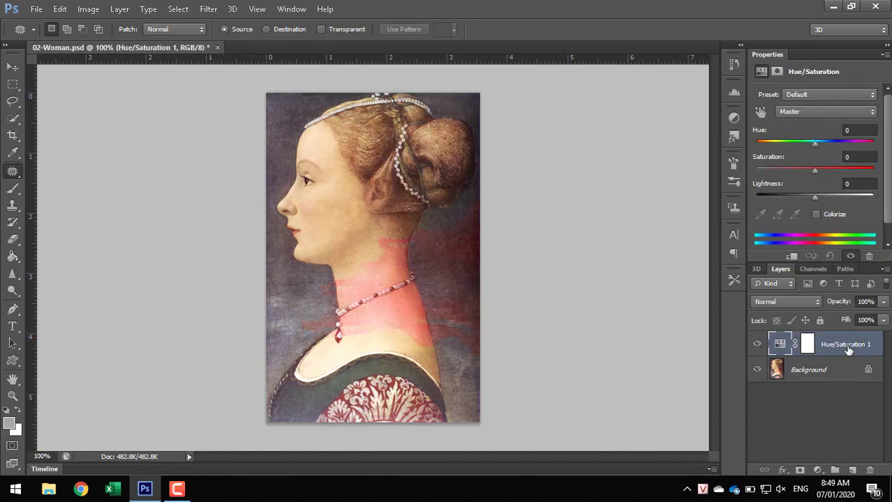
key("Delete")
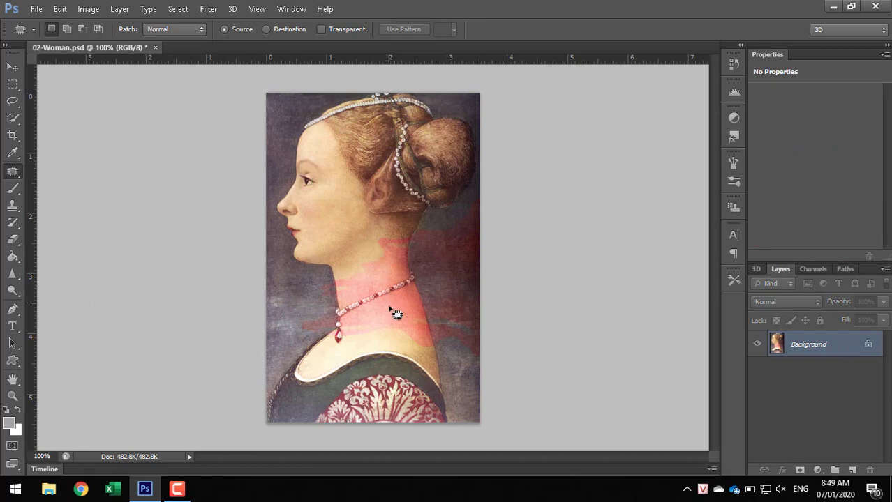
Add a fresh Hue/Saturation adjustment layer above Background and test its Hue slider
left_click(817, 471)
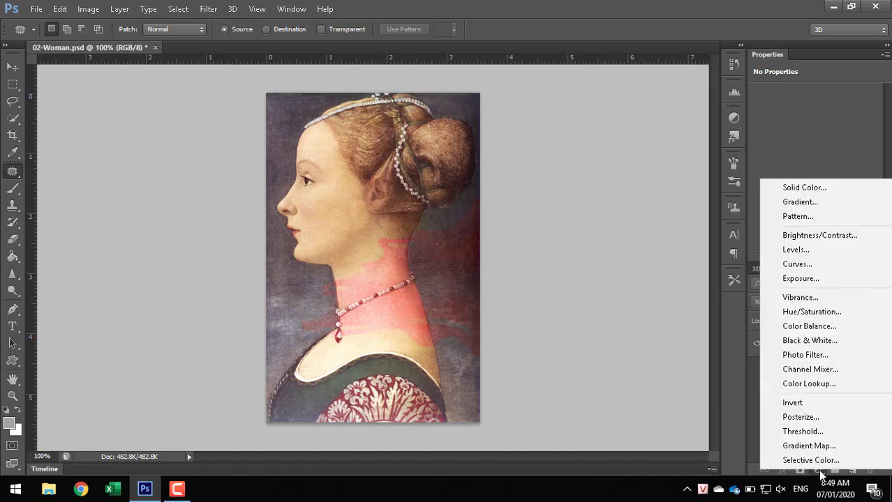
left_click(810, 308)
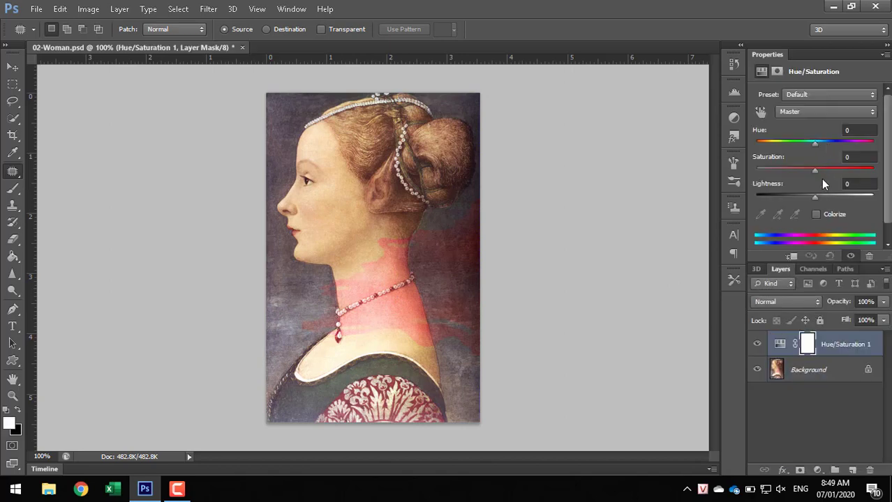
mouse_move(814, 143)
left_mouse_down()
mouse_move(840, 145)
mouse_move(815, 145)
left_mouse_up()
left_click(786, 112)
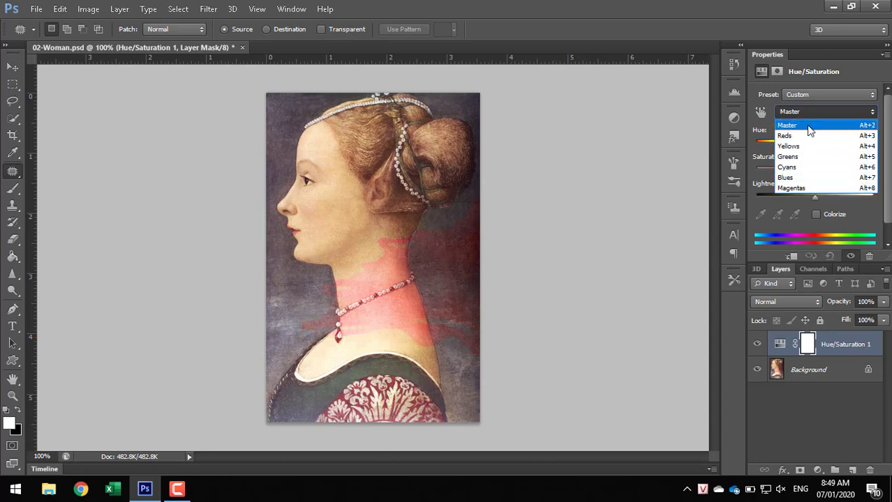
Sample the pink neck with the targeted adjustment tool and tweak the red range limits
left_click(757, 115)
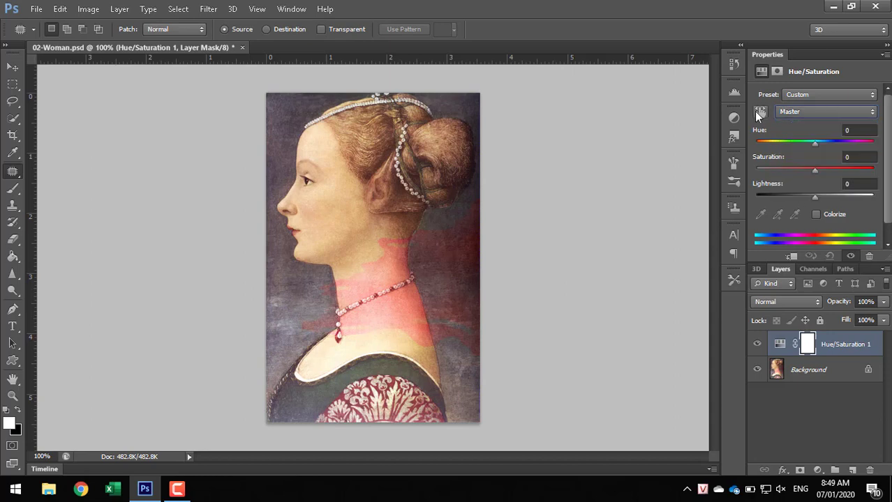
left_click(760, 113)
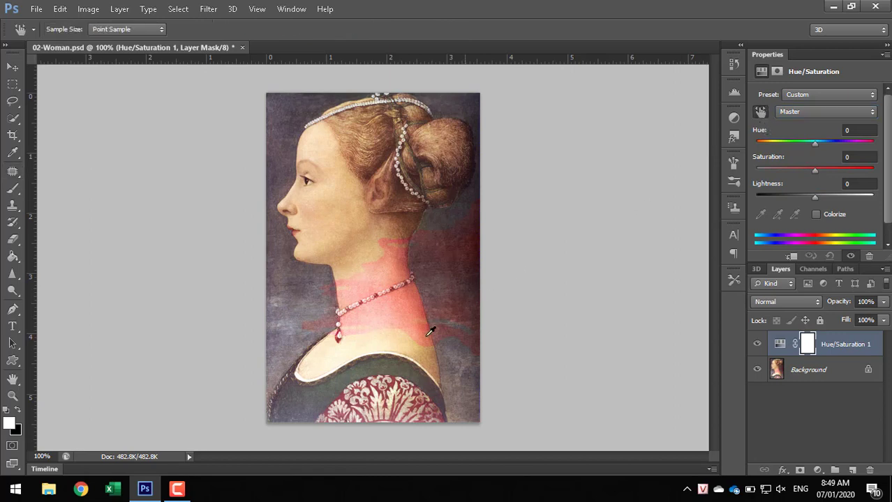
left_click(397, 304)
left_click_drag(806, 237, 808, 238)
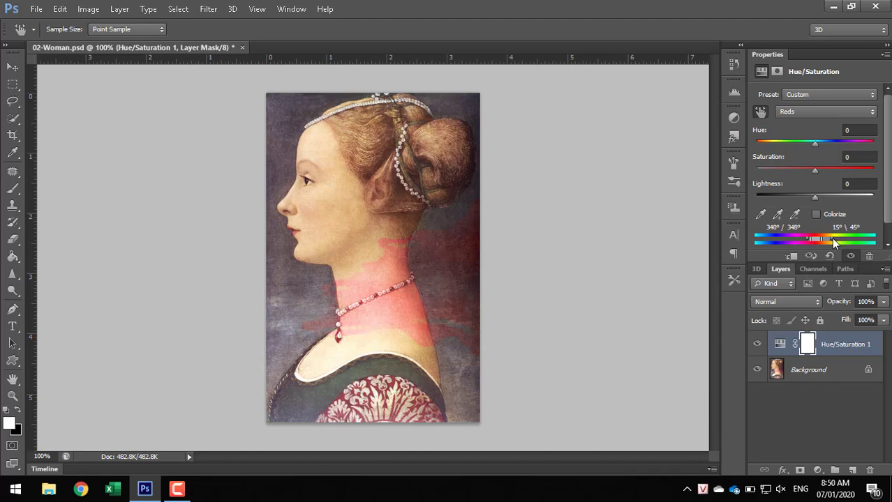
left_click_drag(822, 241, 812, 244)
Resample the neck blotch to create the Reds 2 range spanning 320°/356° to 26°\56°
left_click(839, 350)
key("j")
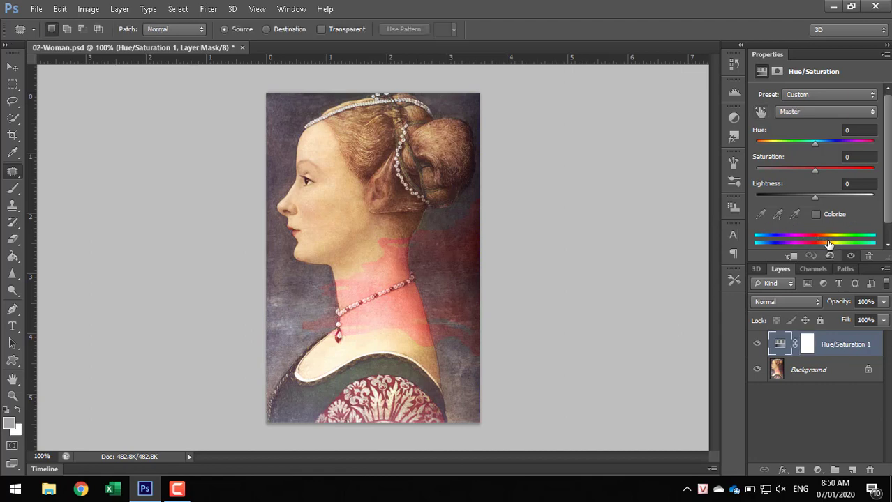
left_click(760, 111)
left_click(381, 296)
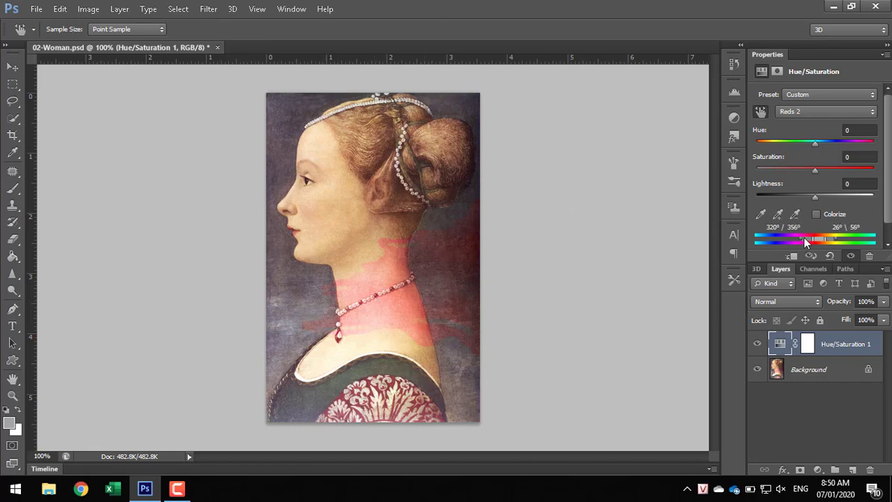
Push Reds 2 to Hue +180, Saturation +100 and narrow it to 340°/350°–17°\25°
left_click_drag(801, 239, 810, 240)
left_click_drag(818, 143, 873, 143)
left_click_drag(813, 170, 874, 170)
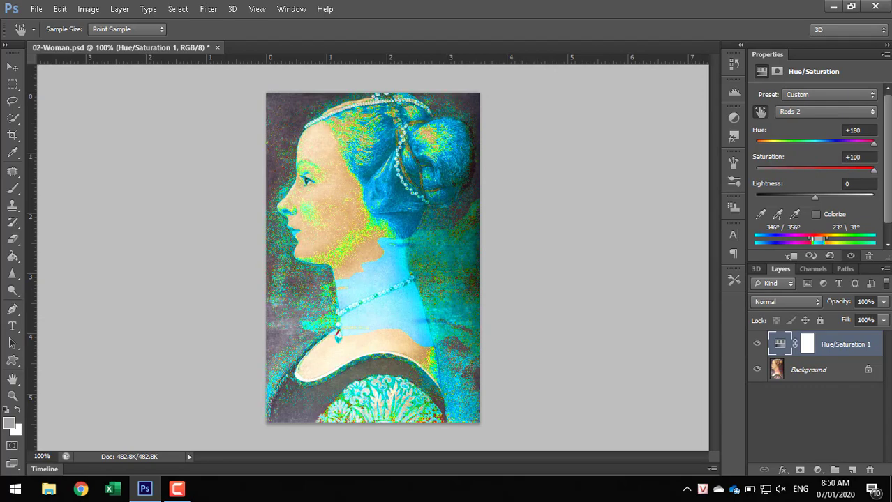
left_click_drag(818, 239, 816, 240)
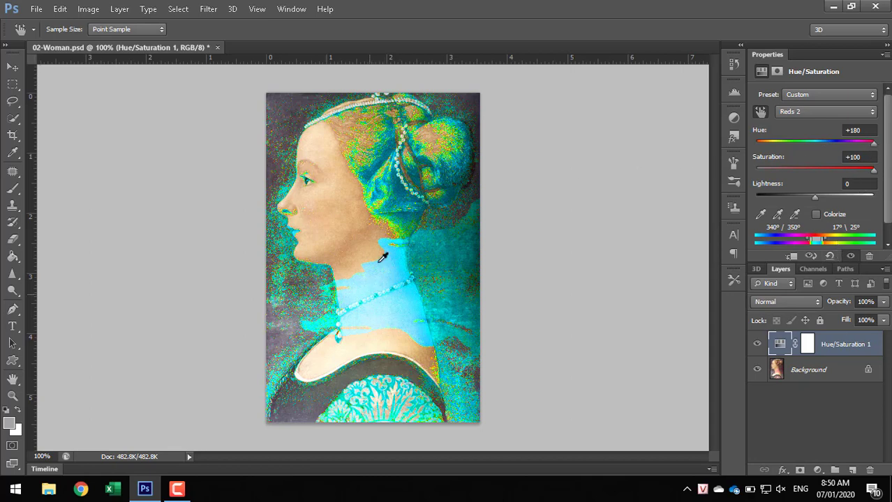
Bring the Reds 2 range back to Hue +16, Saturation -17 and Lightness -4
left_click_drag(816, 240, 815, 240)
left_click_drag(873, 145, 818, 162)
left_click_drag(871, 169, 816, 170)
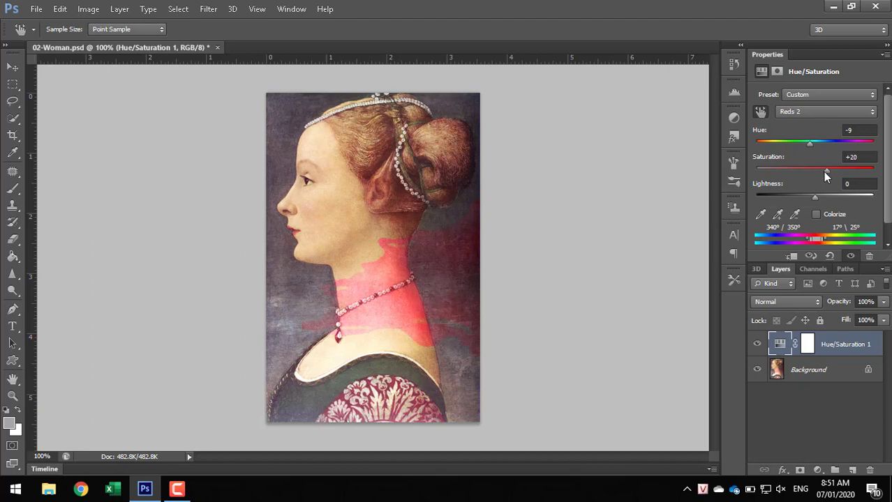
mouse_move(815, 169)
left_mouse_down()
mouse_move(806, 174)
mouse_move(823, 145)
left_mouse_up()
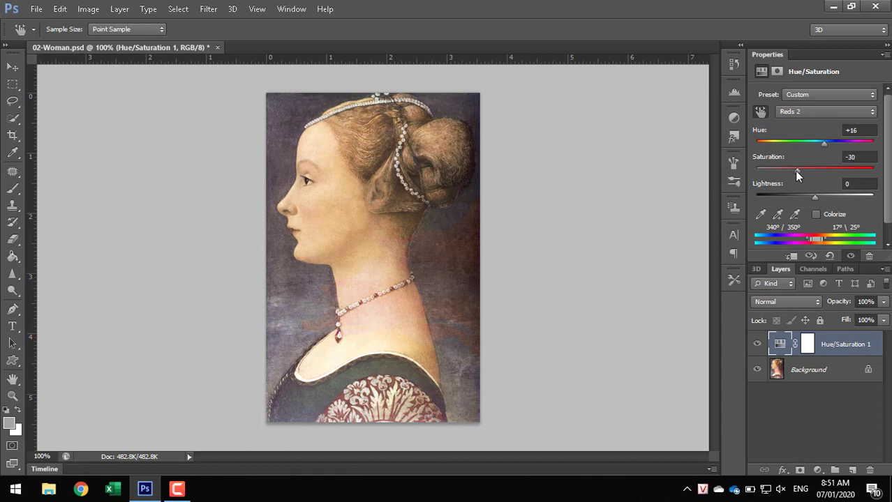
mouse_move(796, 170)
left_mouse_down()
mouse_move(808, 171)
mouse_move(812, 198)
left_mouse_up()
Toggle Hue/Saturation 1 on and off to compare the neck, then target its white mask
left_click(781, 411)
left_click(757, 344)
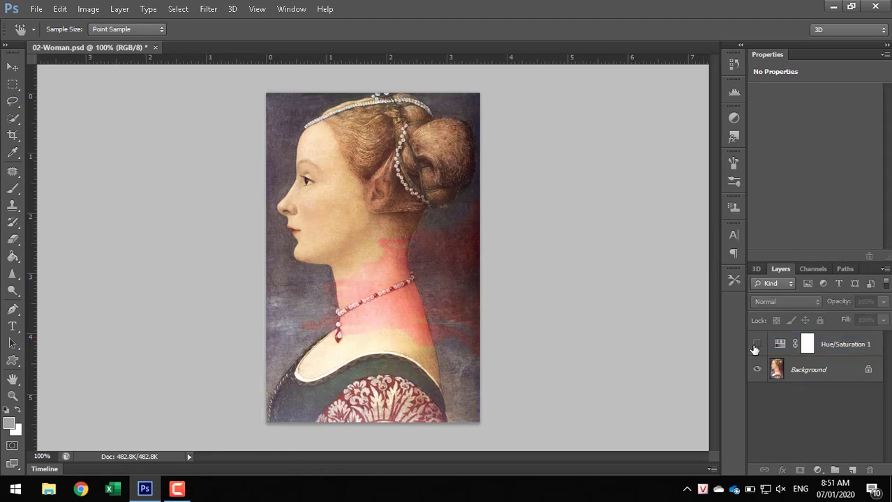
left_click(756, 346)
left_click(756, 346)
left_click(756, 346)
left_click(755, 346)
left_click(755, 346)
left_click(756, 346)
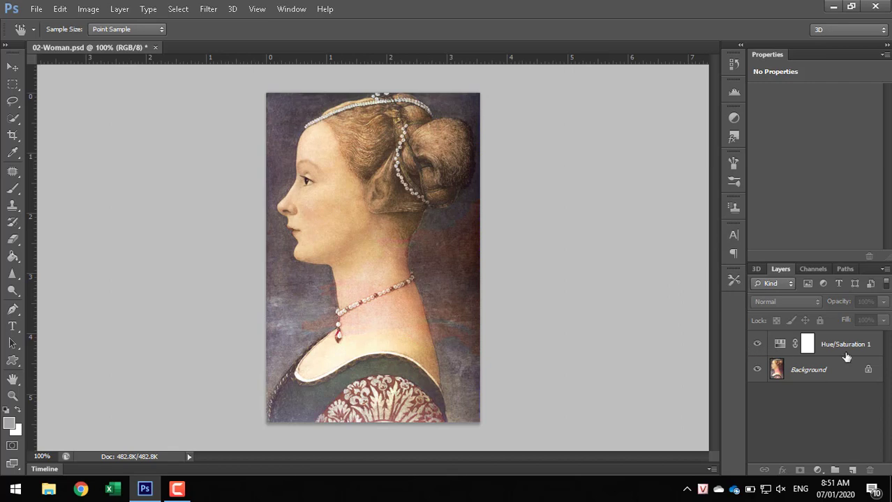
left_click(807, 344)
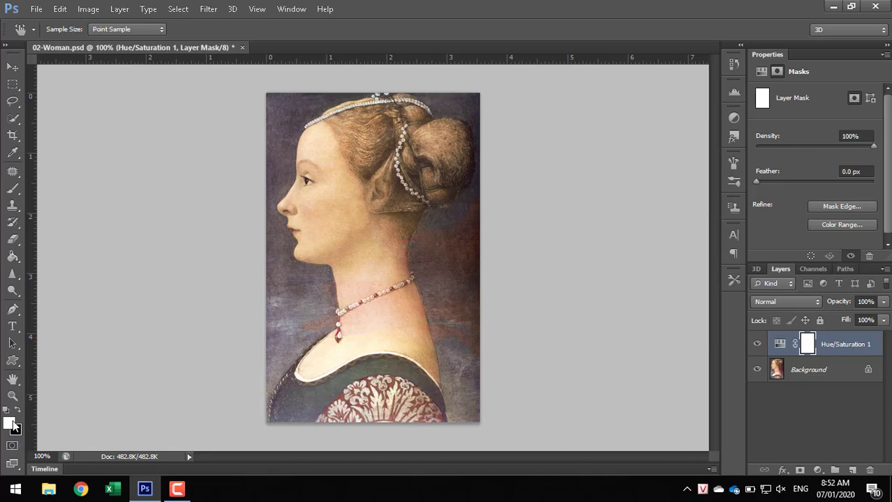
Invert the Hue/Saturation 1 mask to black and switch to the regular Brush Tool
key("ctrl+i")
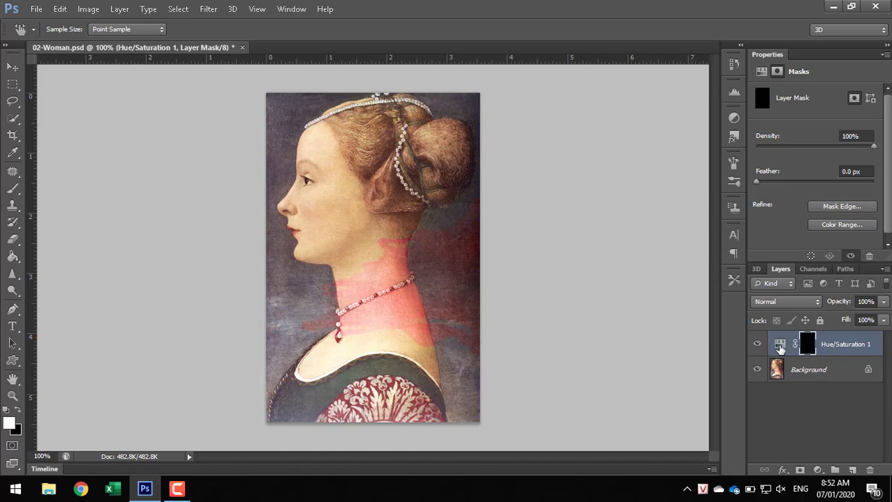
left_click(14, 191)
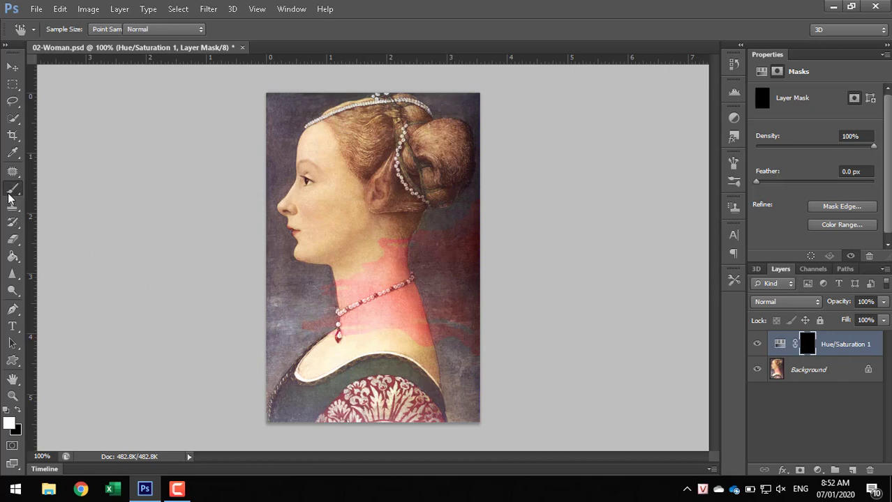
right_click(14, 191)
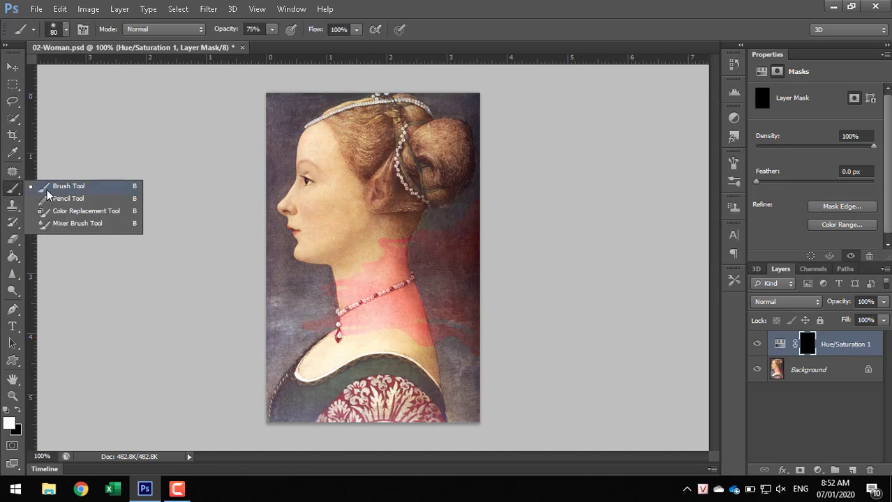
left_click(46, 189)
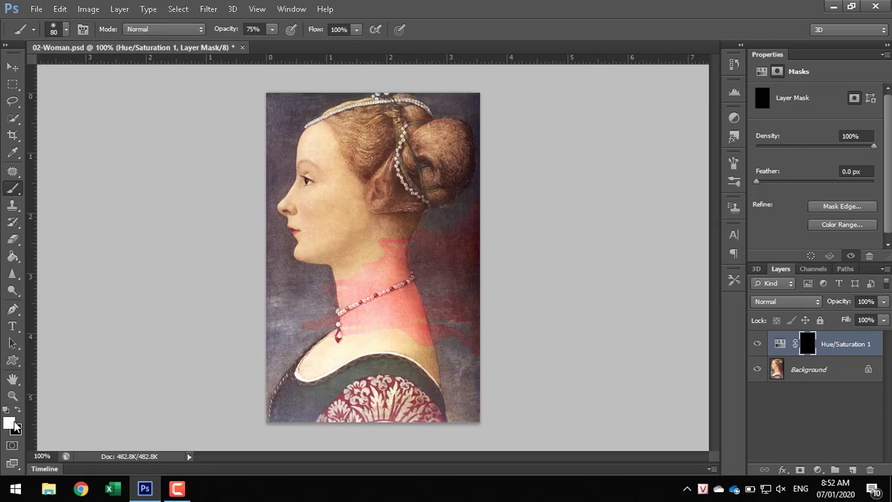
Set the white brush to 65% opacity and zoom in on the neck
left_click(272, 32)
left_click_drag(272, 44, 265, 44)
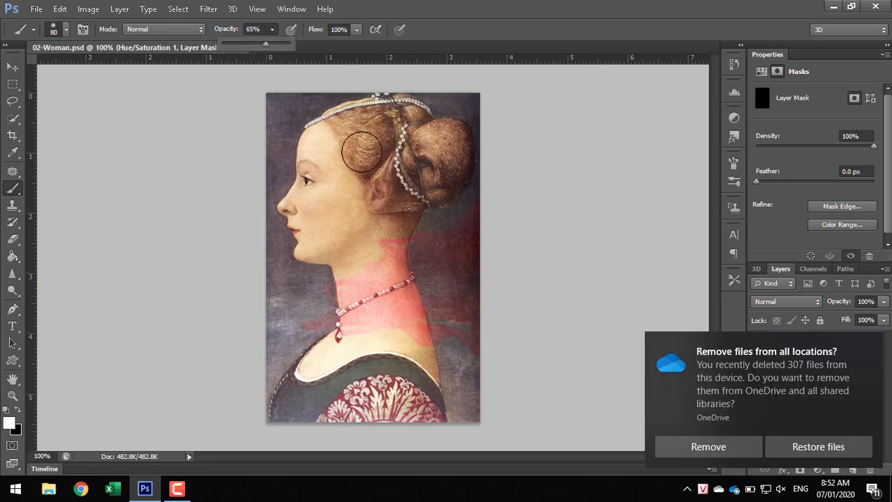
scroll(365, 319, "up", 1)
scroll(370, 315, "up", 2)
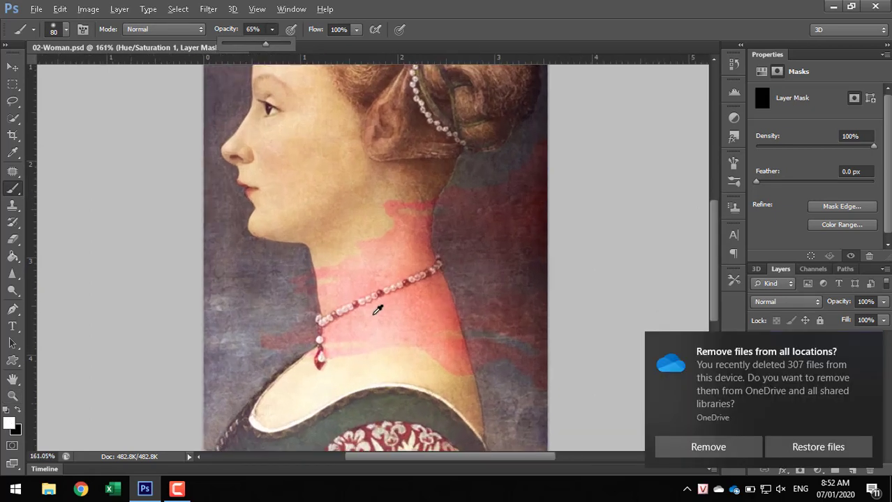
scroll(378, 309, "up", 2)
scroll(377, 309, "up", 2)
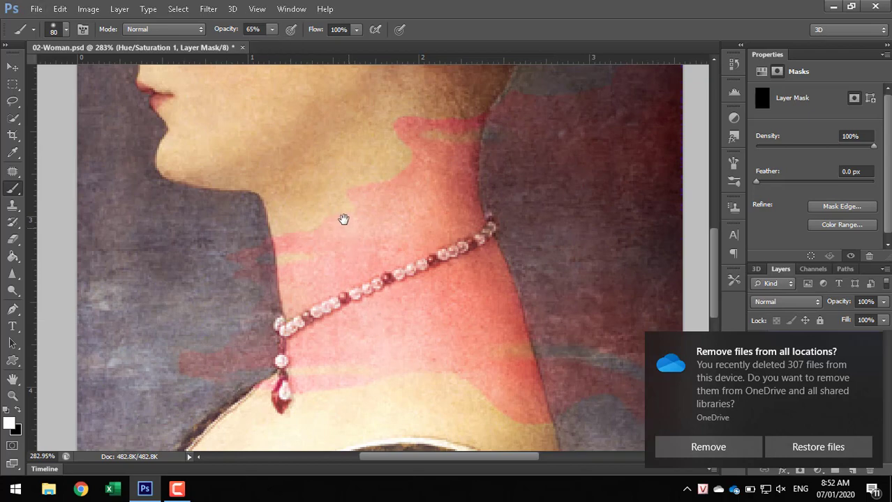
scroll(343, 215, "down", 3)
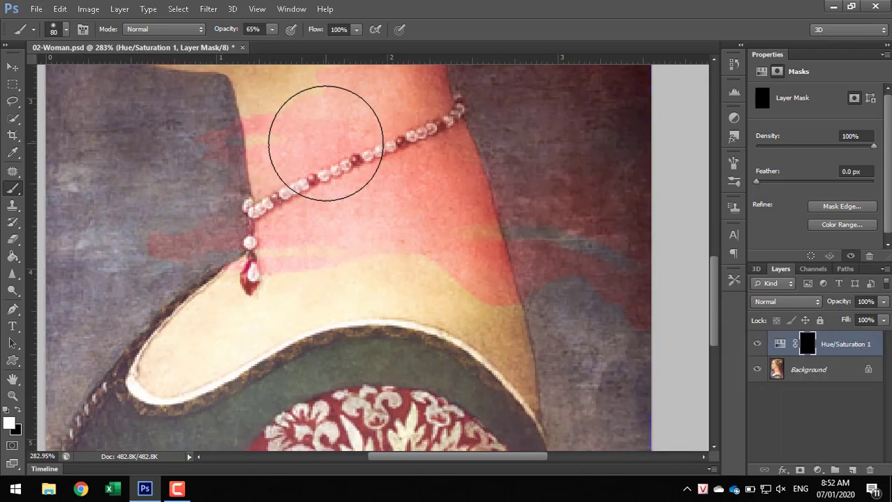
scroll(321, 181, "up", 3)
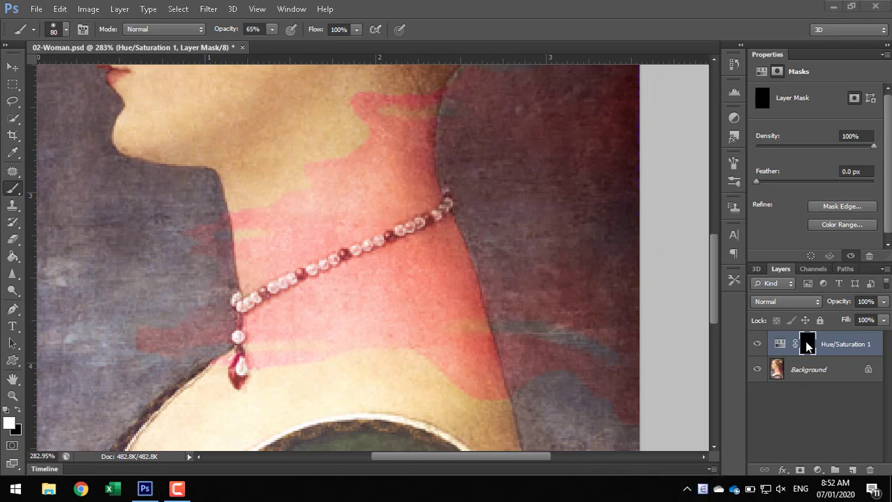
Paint white into the Hue/Saturation 1 mask over the neck and necklace with a 25 px brush, then zoom out to 101%
mouse_move(333, 221)
left_mouse_down()
mouse_move(303, 175)
mouse_move(318, 249)
mouse_move(322, 155)
mouse_move(334, 258)
mouse_move(307, 229)
mouse_move(321, 317)
mouse_move(362, 233)
mouse_move(355, 119)
mouse_move(408, 355)
mouse_move(418, 358)
mouse_move(395, 294)
mouse_move(432, 390)
mouse_move(332, 205)
mouse_move(291, 228)
mouse_move(311, 318)
mouse_move(304, 180)
mouse_move(318, 318)
mouse_move(318, 259)
mouse_move(308, 338)
mouse_move(306, 182)
left_mouse_up()
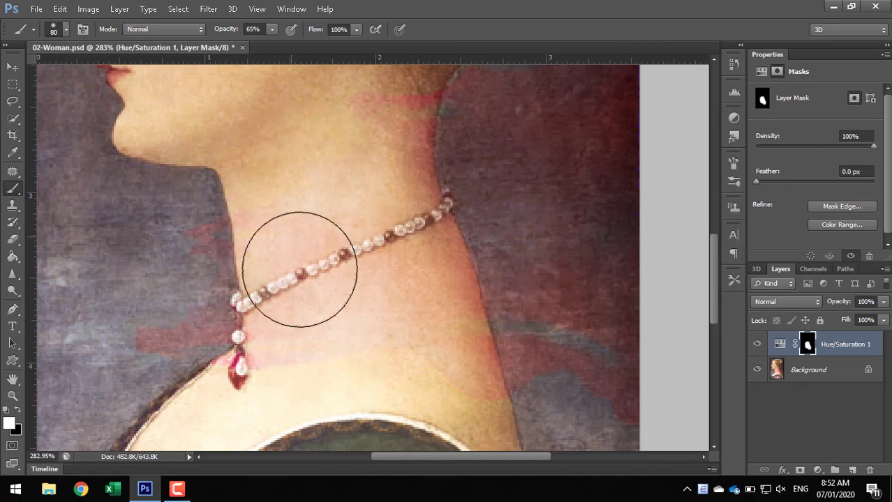
left_click_drag(358, 167, 293, 270)
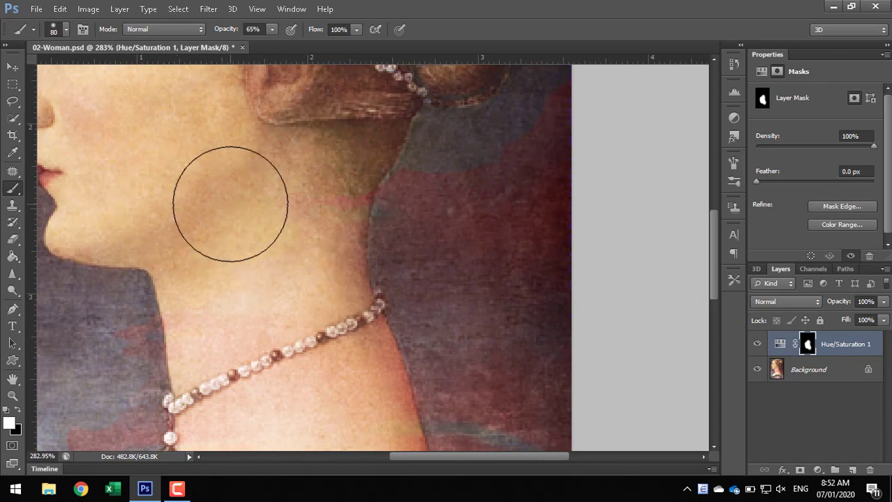
key("bracketleft")
key("bracketleft")
key("bracketleft")
key("bracketleft")
key("bracketleft")
key("bracketleft")
key("bracketleft")
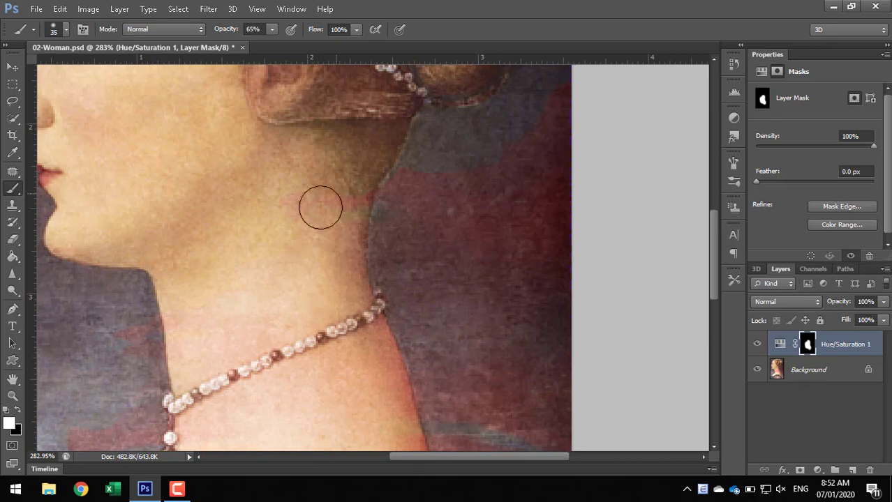
key("bracketleft")
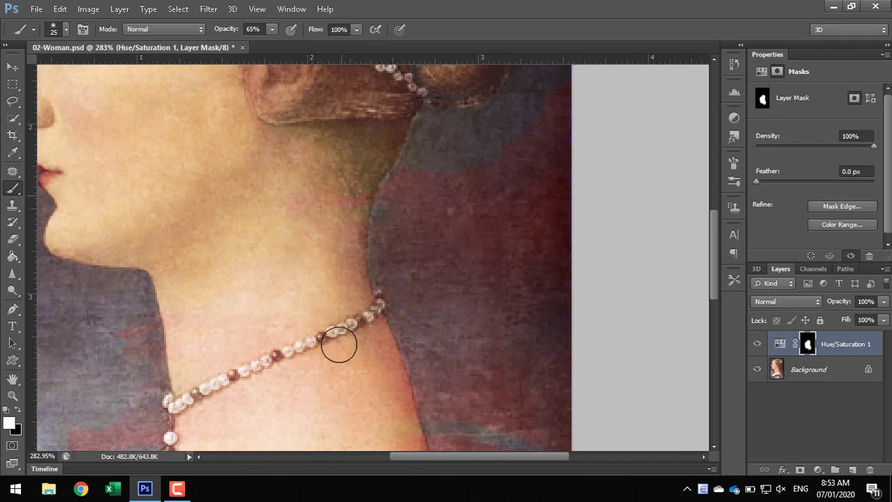
left_click_drag(378, 379, 301, 226)
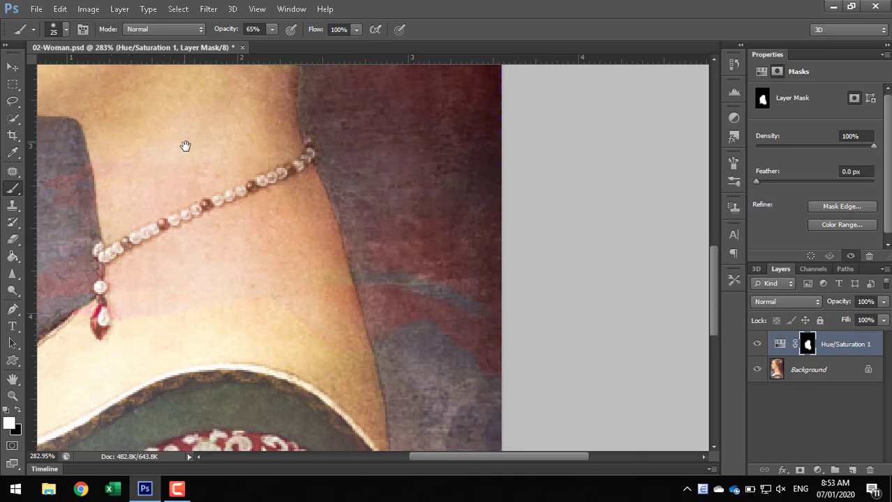
left_click_drag(185, 143, 206, 338)
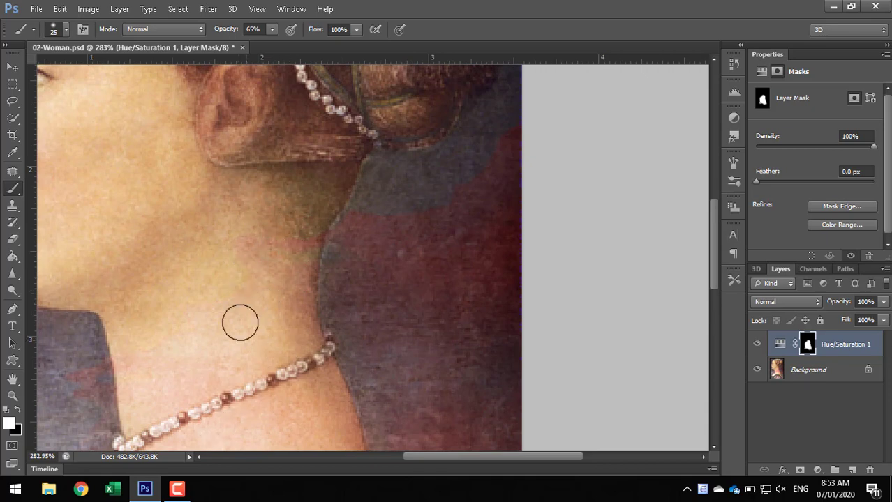
scroll(272, 328, "down", 3)
scroll(271, 329, "down", 2)
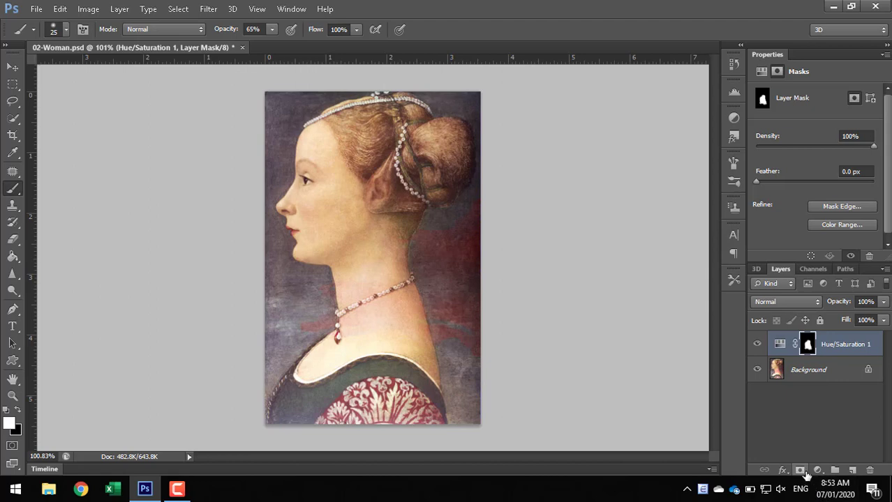
Add a new Hue/Saturation adjustment layer and target its settings
left_click(817, 470)
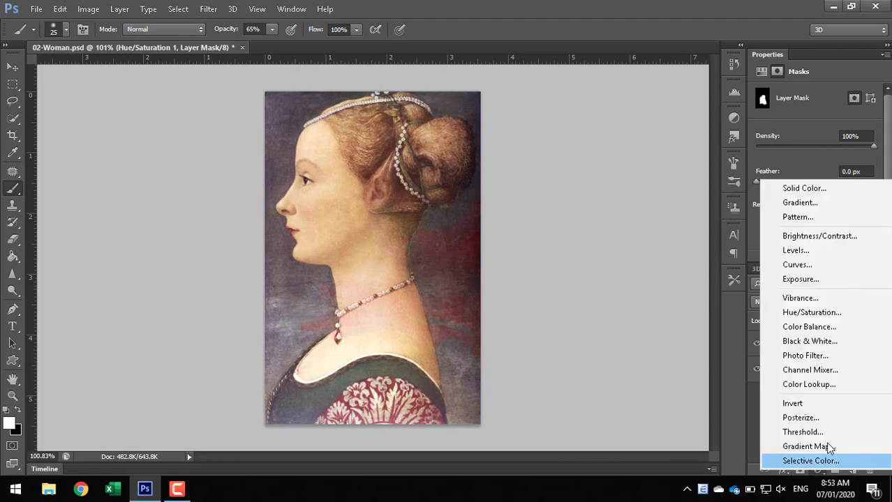
left_click(796, 314)
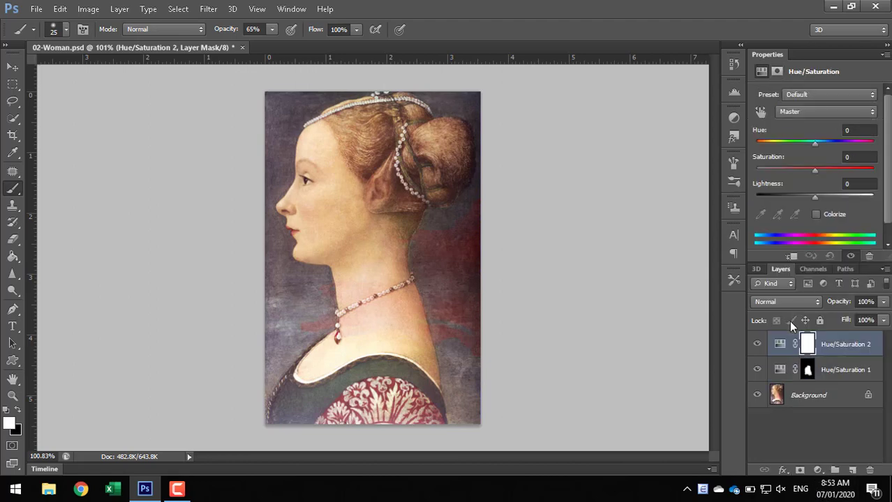
key("ctrl+2")
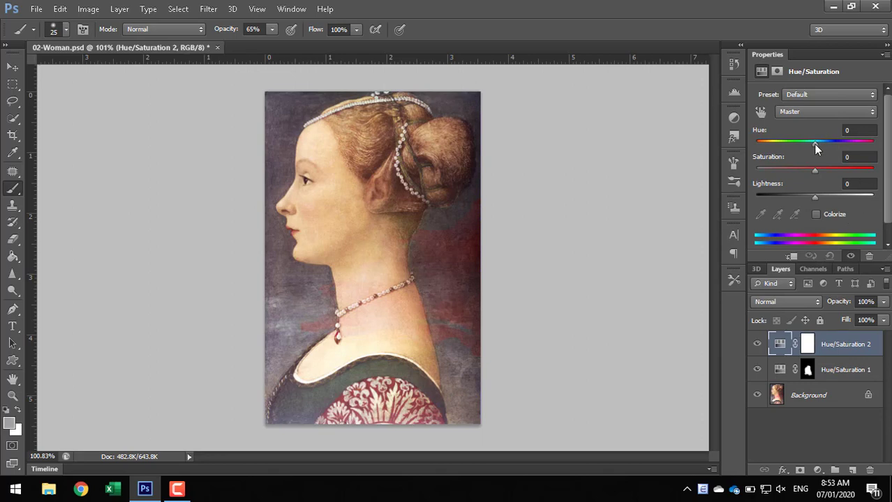
Set Hue +52, Saturation -59, Lightness +16, then target the Hue/Saturation 2 mask
mouse_move(814, 142)
left_mouse_down()
mouse_move(859, 142)
mouse_move(843, 141)
left_mouse_up()
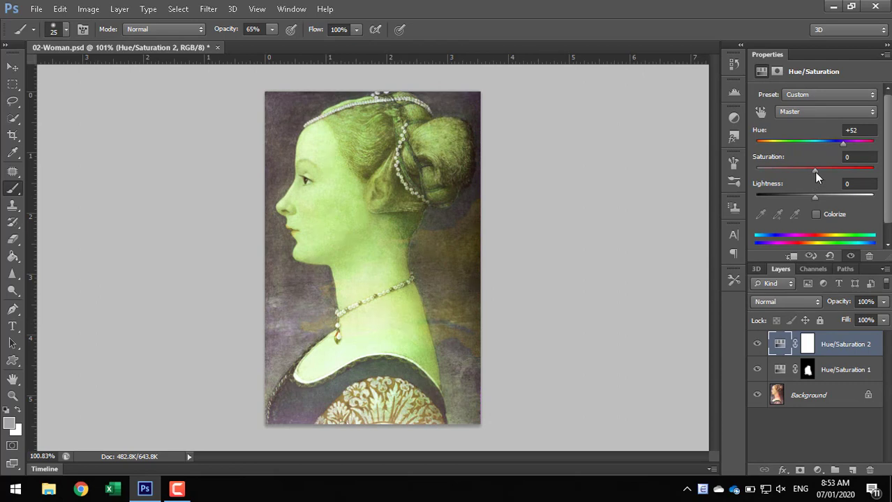
left_click_drag(814, 172, 780, 175)
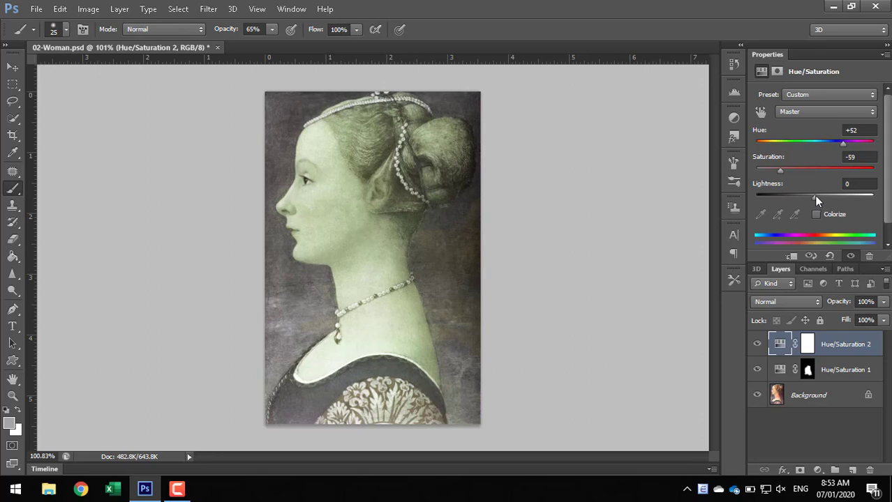
left_click_drag(817, 201, 815, 197)
left_click_drag(815, 198, 825, 198)
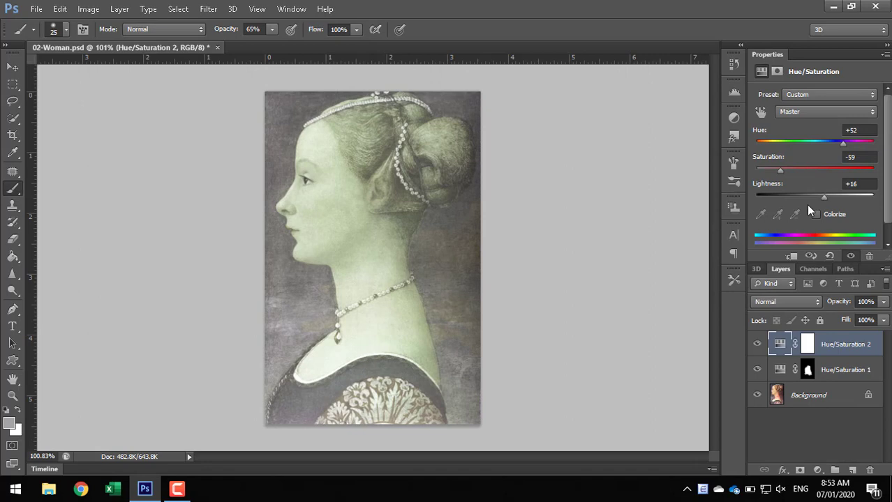
left_click(808, 344)
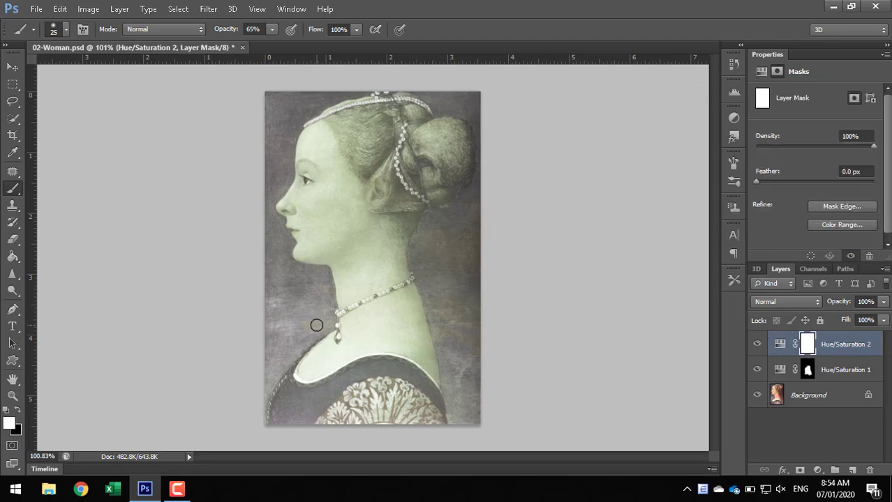
Invert the Hue/Saturation 2 mask to black and toggle the layer's visibility to compare
key("ctrl+i")
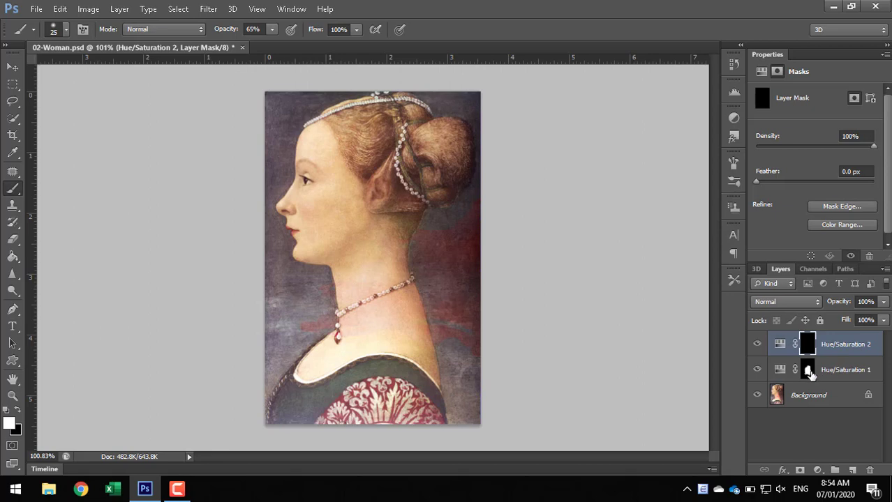
left_click(755, 344)
left_click(755, 346)
left_click(755, 345)
left_click(756, 345)
Preview the full tint with the mask disabled, then re-enable the Hue/Saturation 2 mask
left_click(757, 345)
left_click(806, 346, "shift")
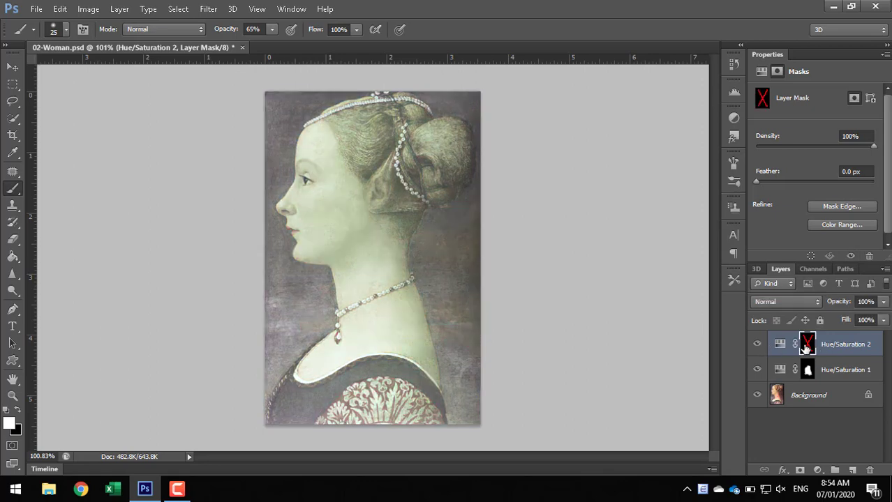
left_click(756, 344)
left_click(806, 344, "shift")
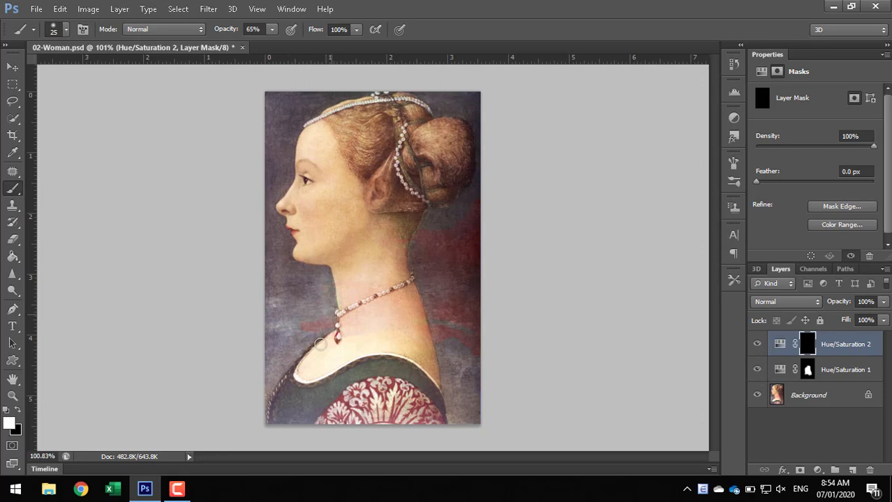
Paint white on the Hue/Saturation 2 mask over the red background beside the neck and left edge, enlarging the brush to 50
left_click_drag(318, 344, 323, 321)
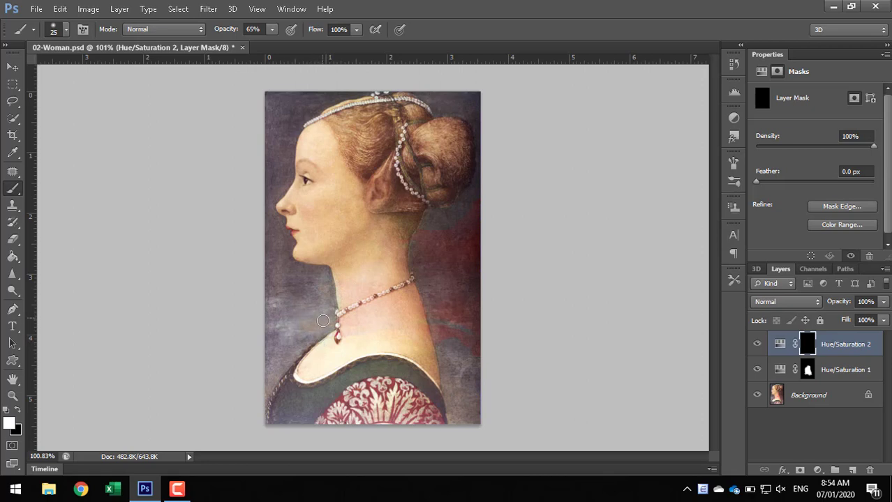
mouse_move(426, 241)
left_mouse_down()
mouse_move(423, 249)
mouse_move(452, 245)
mouse_move(474, 209)
mouse_move(440, 268)
mouse_move(450, 293)
mouse_move(422, 259)
mouse_move(446, 331)
mouse_move(418, 309)
mouse_move(462, 315)
mouse_move(473, 349)
mouse_move(481, 286)
mouse_move(448, 243)
mouse_move(466, 360)
mouse_move(433, 272)
mouse_move(417, 281)
mouse_move(466, 353)
left_mouse_up()
key("bracketright")
key("bracketright")
key("bracketright")
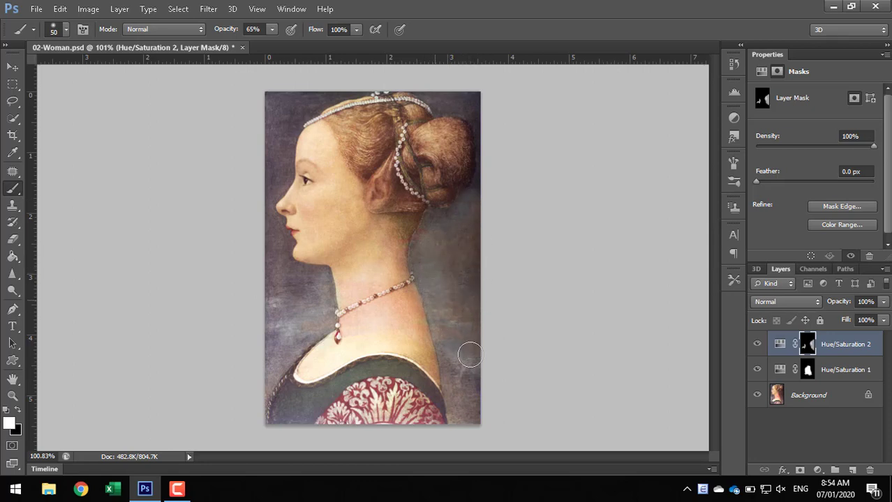
mouse_move(322, 308)
left_mouse_down()
mouse_move(290, 331)
mouse_move(269, 332)
mouse_move(318, 289)
mouse_move(306, 373)
left_mouse_up()
left_click_drag(299, 303, 277, 329)
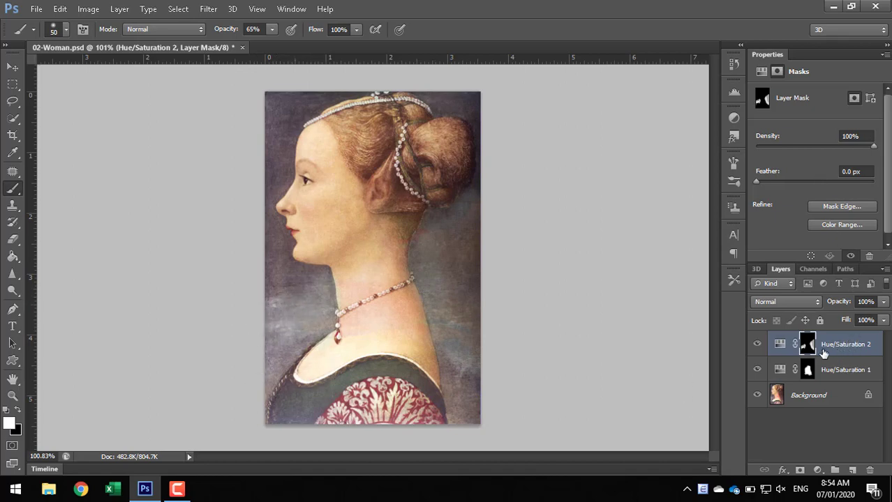
Retune Hue/Saturation 2 to Lightness +3, Saturation -70 and Hue +22
left_click(780, 345)
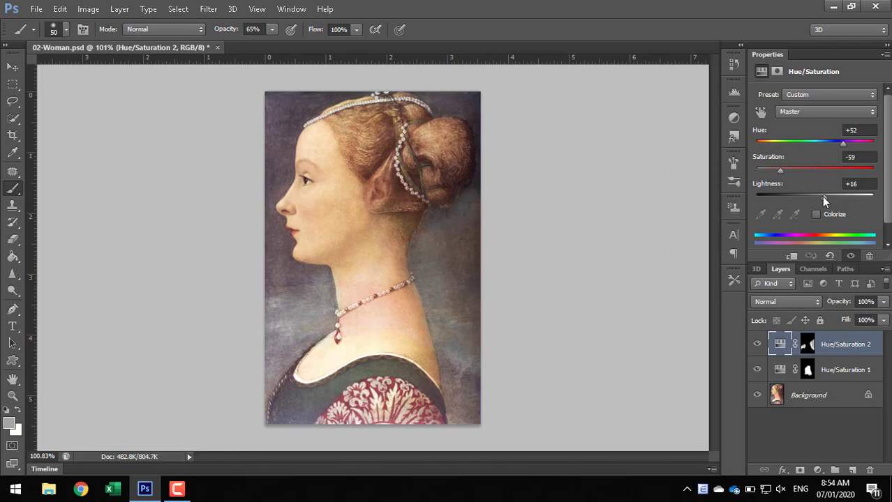
left_click_drag(823, 198, 821, 201)
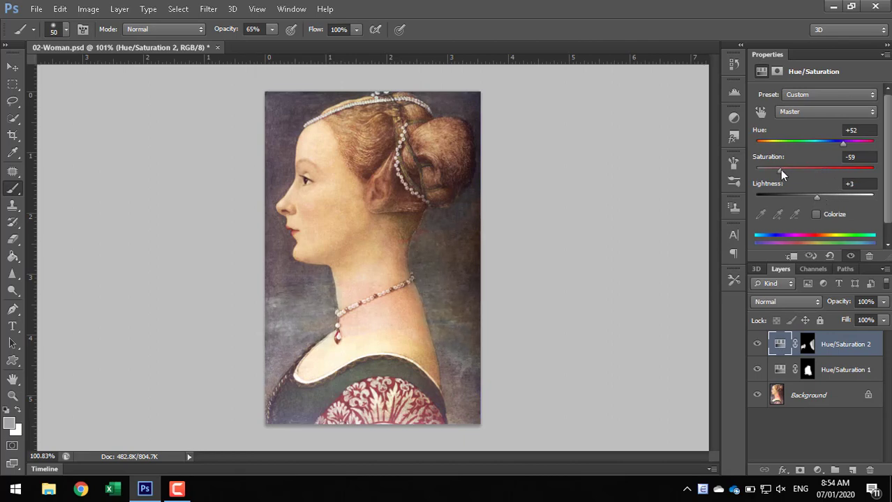
left_click_drag(781, 170, 772, 171)
mouse_move(842, 139)
left_mouse_down()
mouse_move(812, 143)
mouse_move(862, 140)
mouse_move(829, 147)
left_mouse_up()
left_click(734, 64)
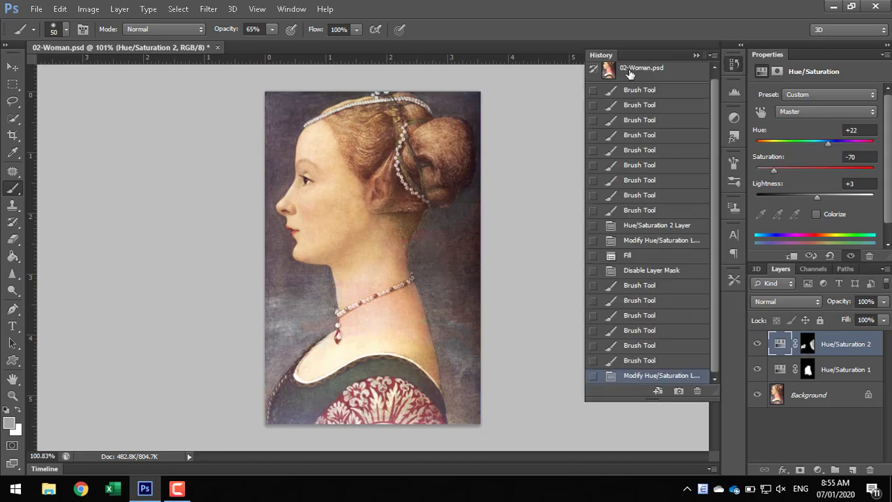
left_click(630, 74)
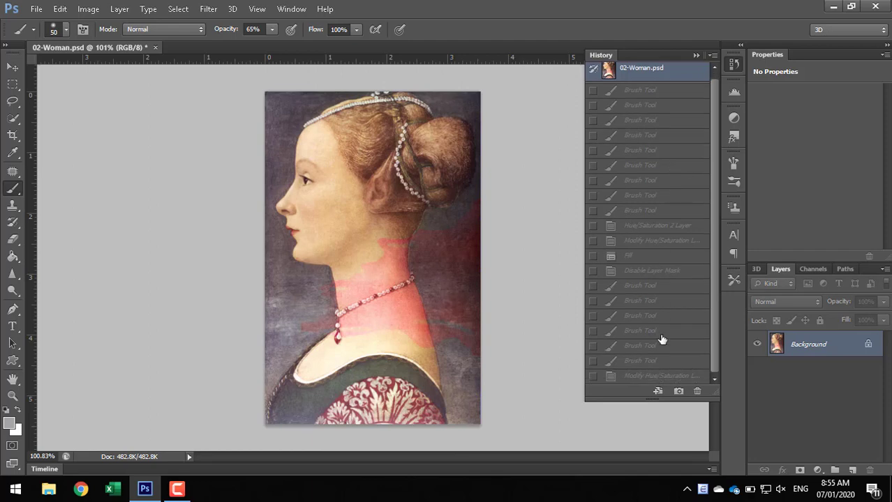
left_click(630, 380)
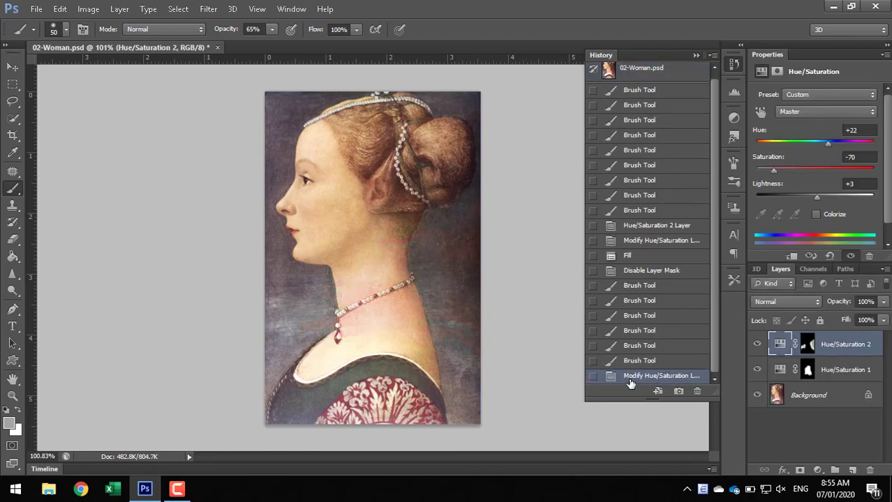